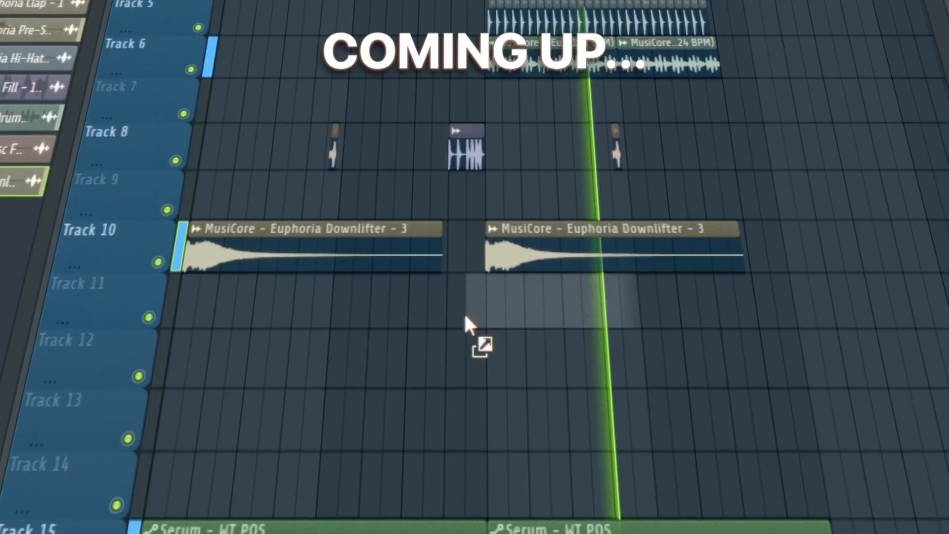
drag(463, 313, 490, 309)
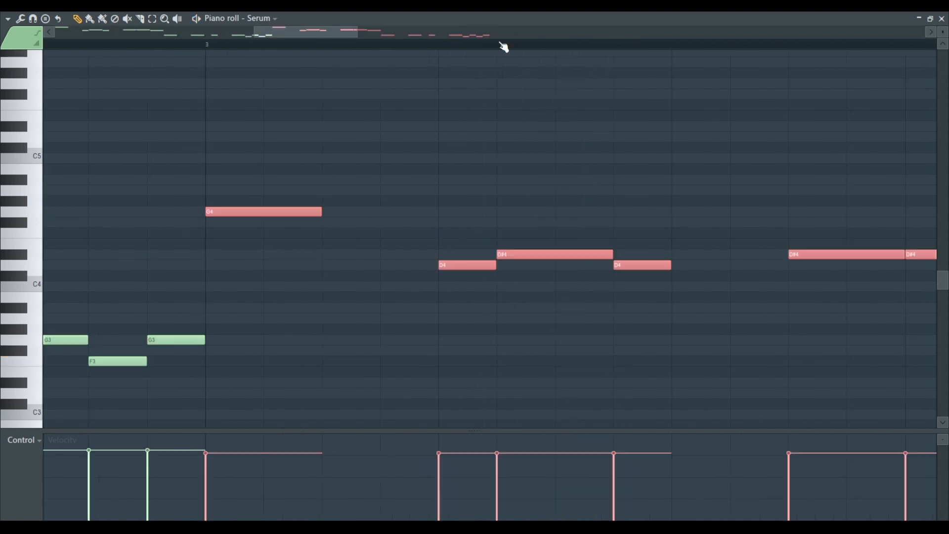
scroll(504, 47, down, 5)
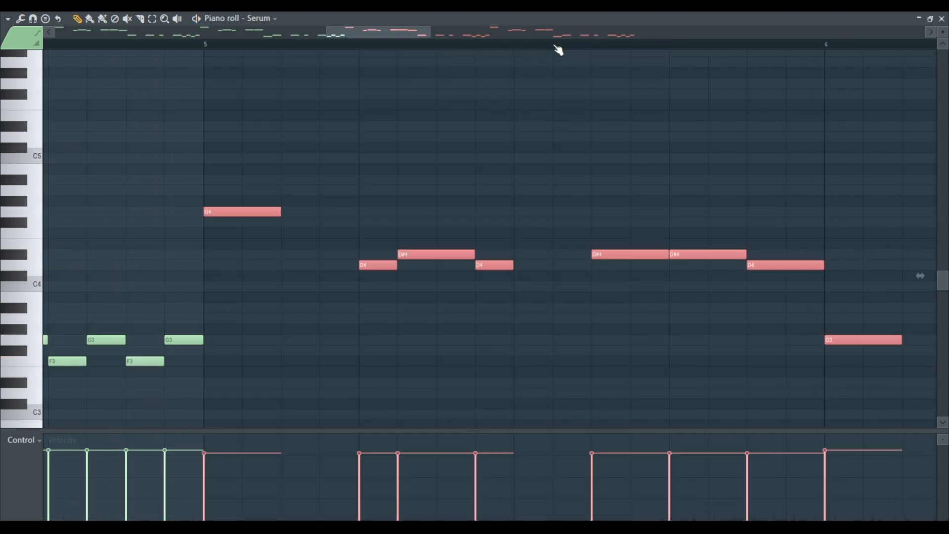
scroll(558, 49, down, 5)
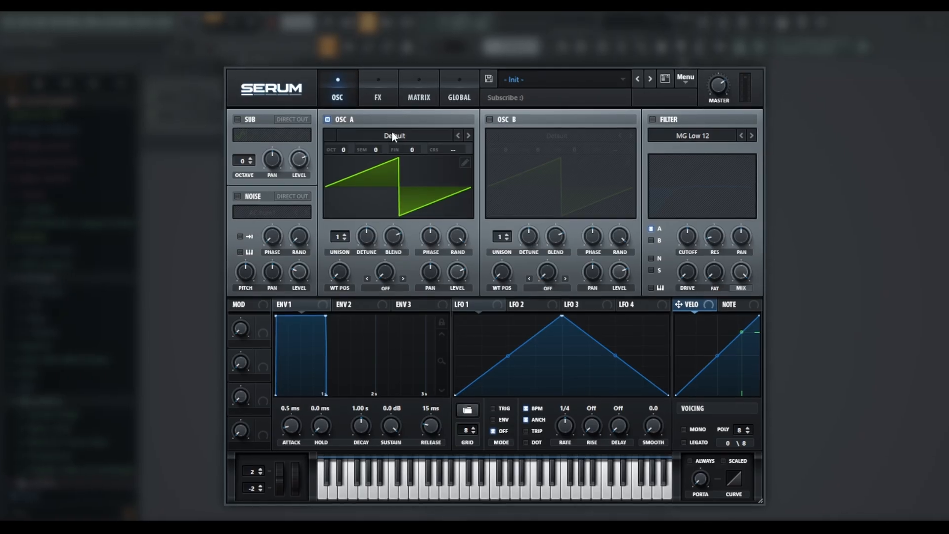
- Load the analog Basic Shapes wavetable into oscillator A and set its octave to -2
click(391, 131)
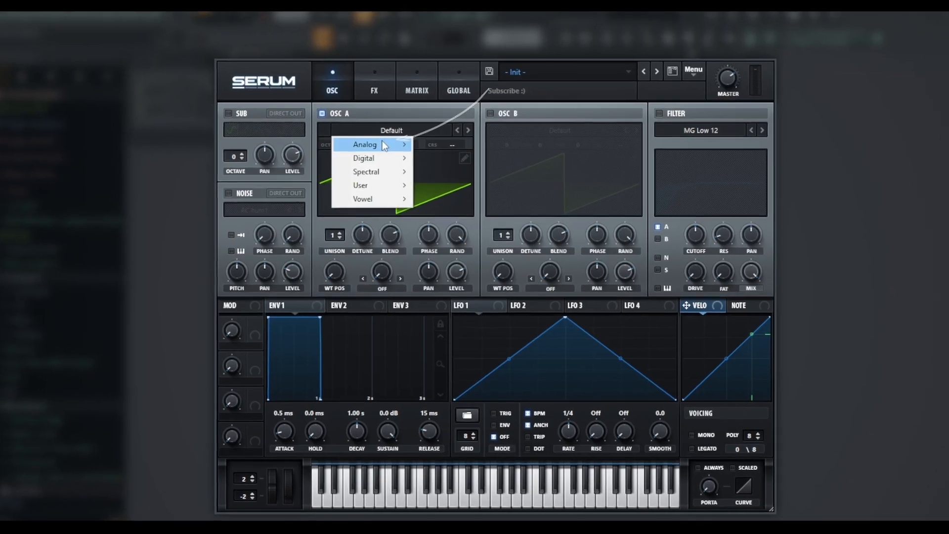
mouse_move(385, 145)
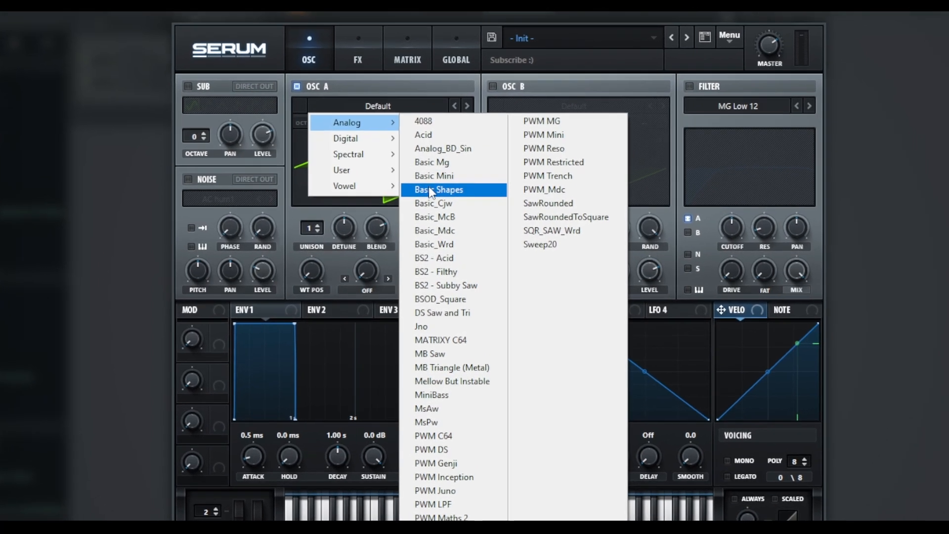
click(431, 190)
drag(312, 122, 308, 154)
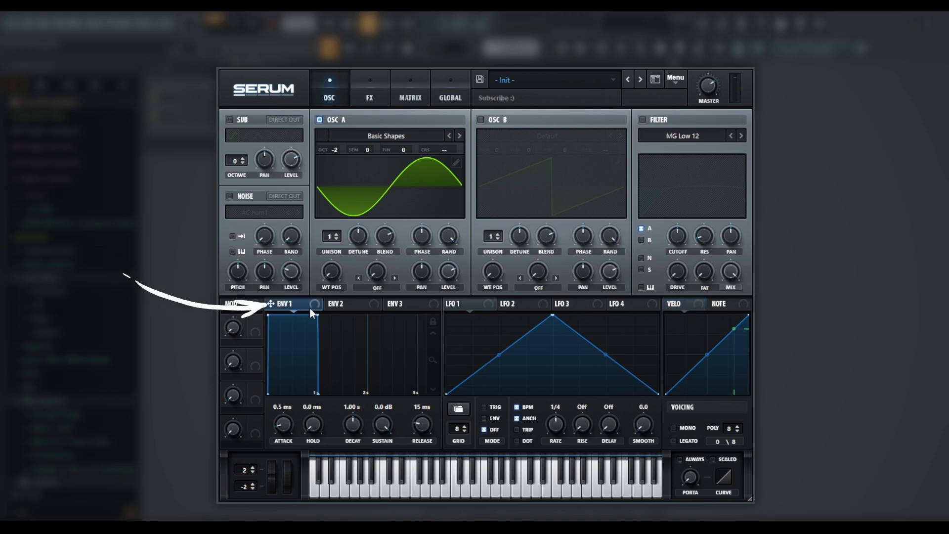
- Enable oscillator B with its level at 0% and load the analog Basic Shapes wavetable into it
click(482, 120)
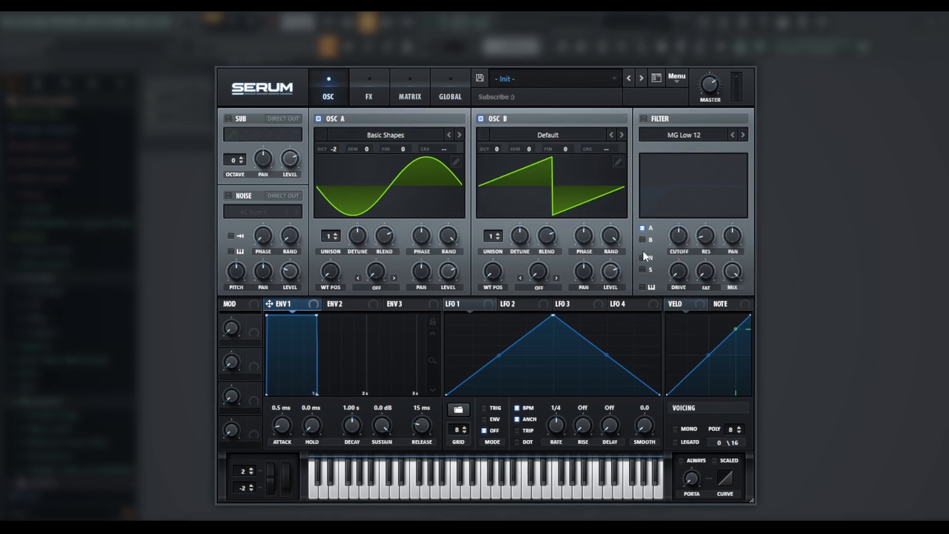
drag(612, 271, 588, 360)
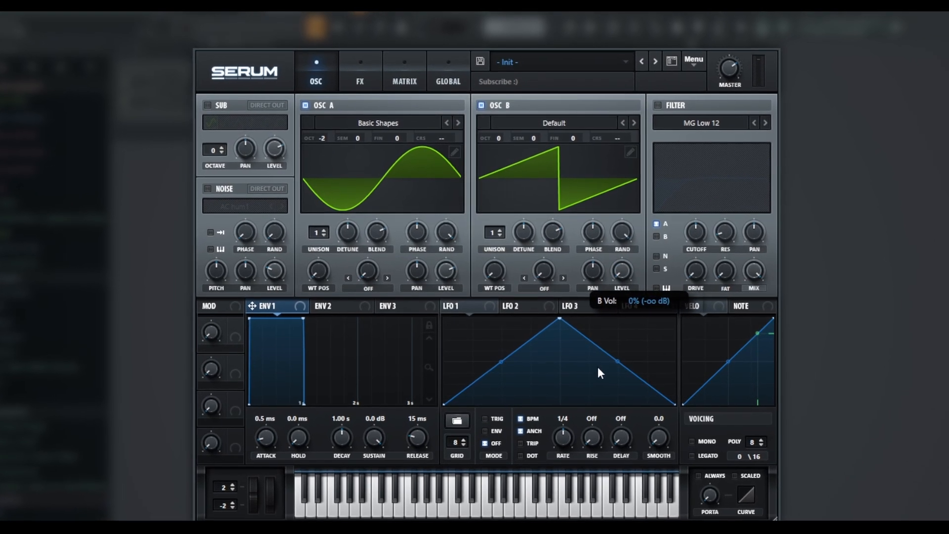
click(525, 122)
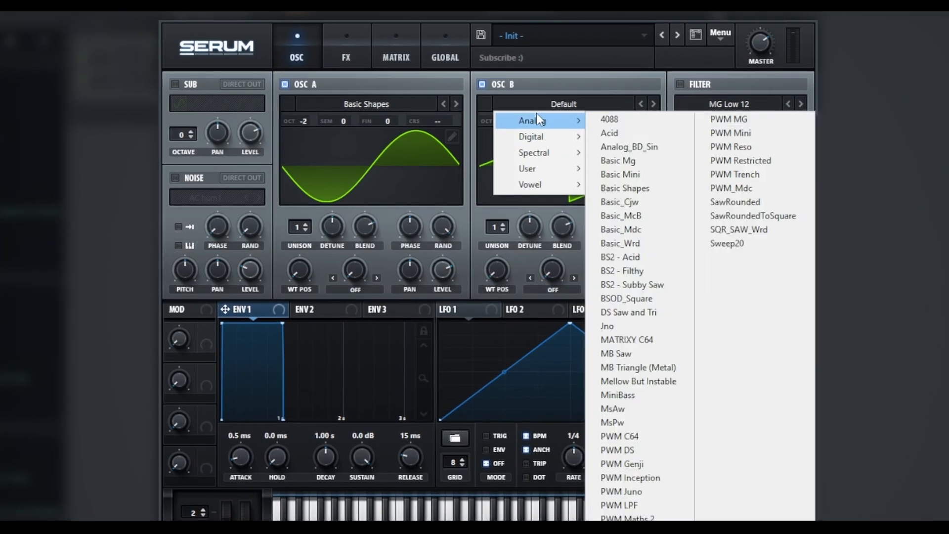
click(625, 188)
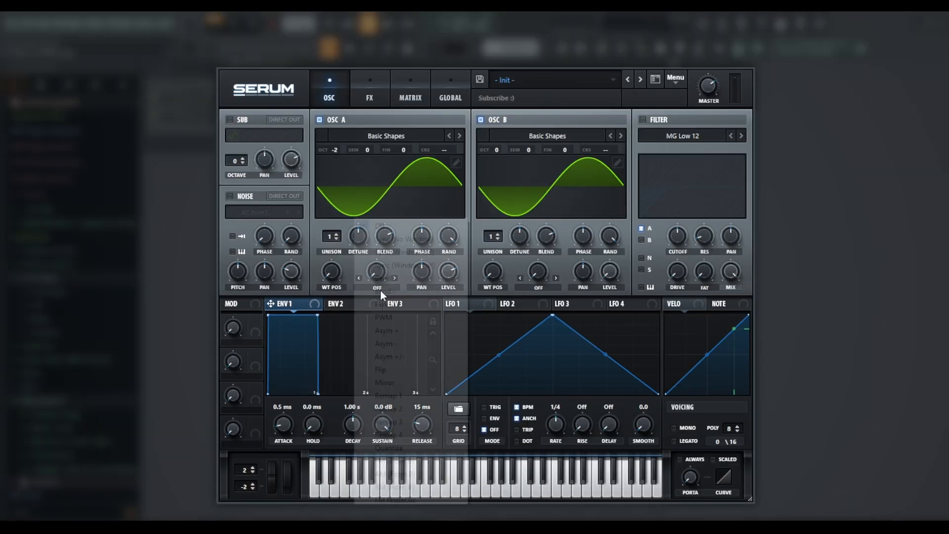
- Set oscillator A's warp mode to FM (From B) and raise the FM amount
click(415, 459)
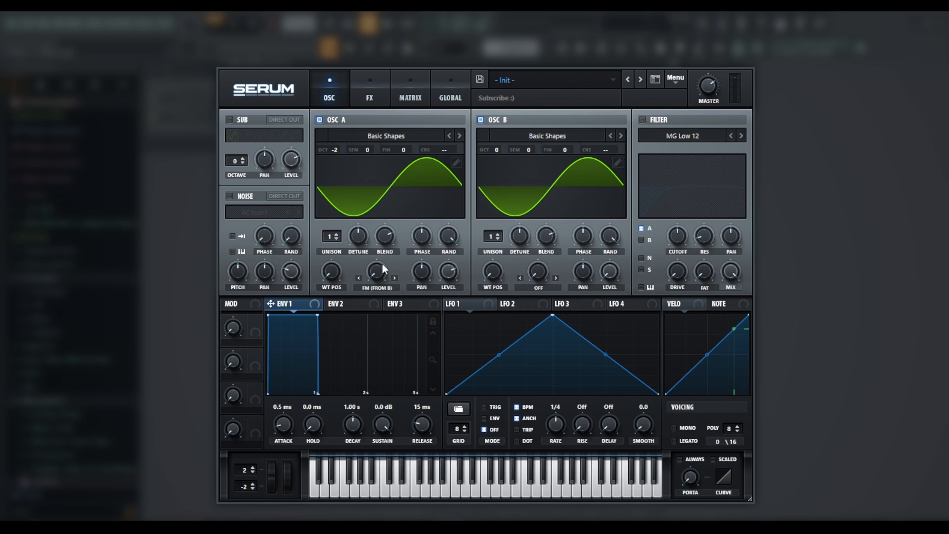
drag(384, 270, 380, 254)
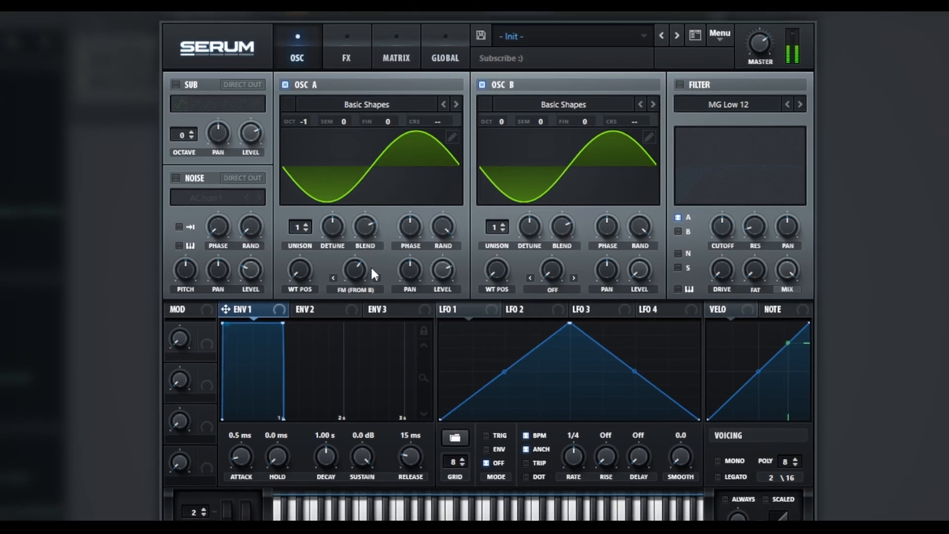
mouse_move(364, 273)
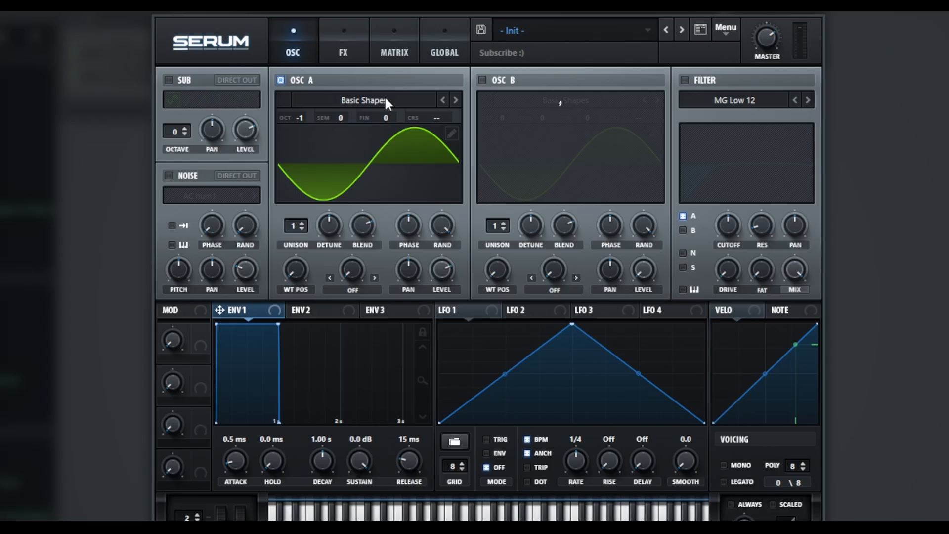
- Load the digital FM_Freak wavetable into oscillator A and raise its wavetable position to 64
click(385, 99)
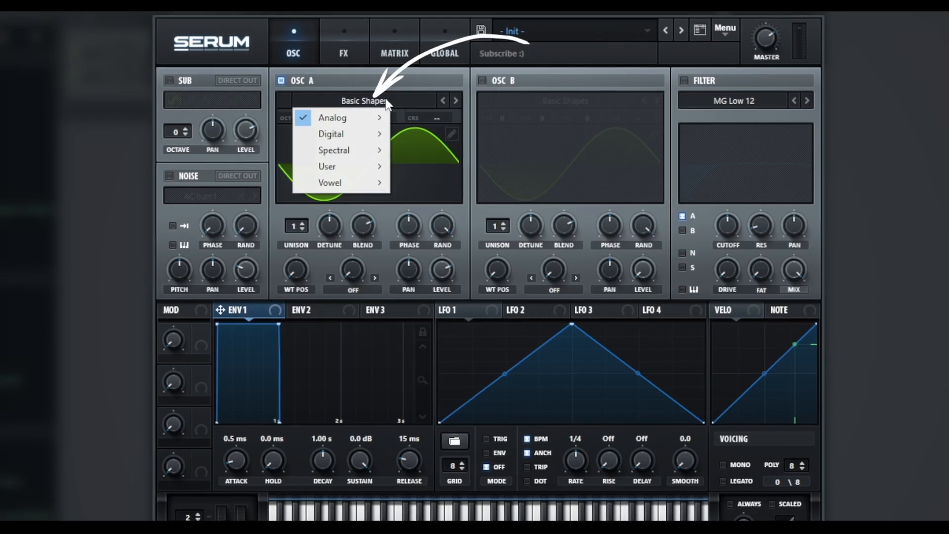
mouse_move(364, 137)
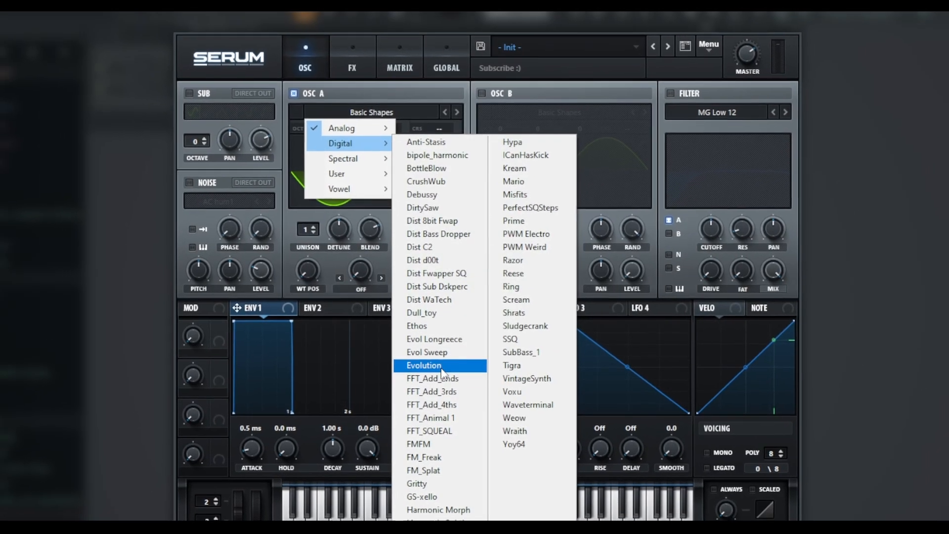
click(430, 458)
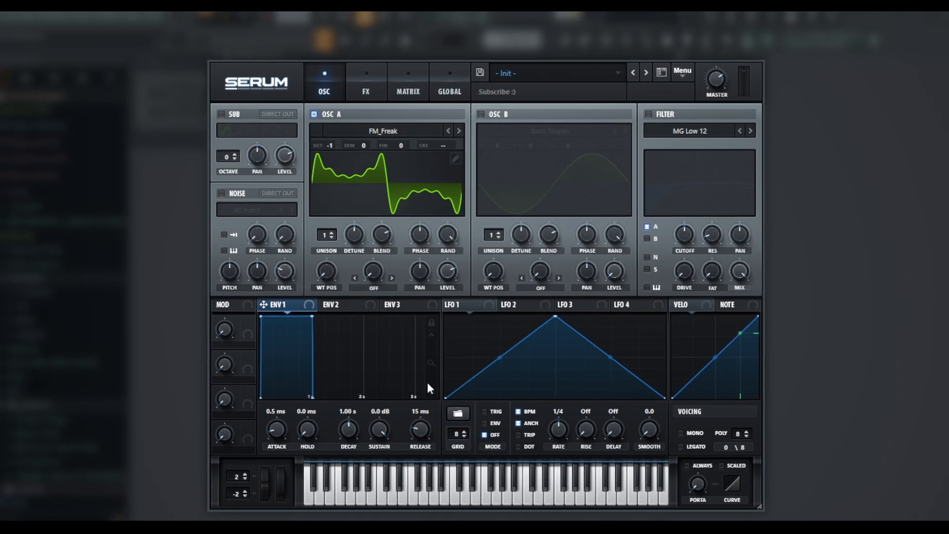
drag(326, 270, 332, 241)
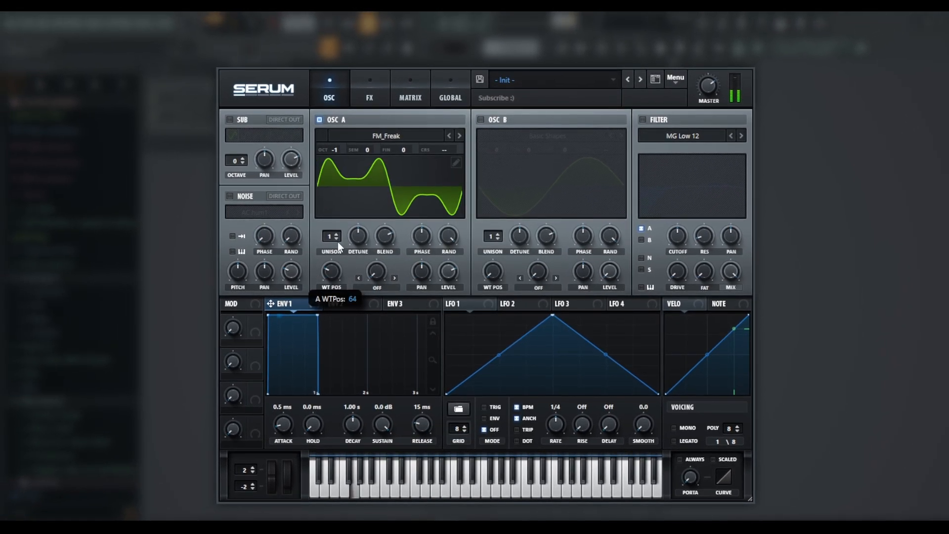
- Shape envelope 1 into a pluck with sustain fully down and decay at about 558 ms
drag(382, 424, 370, 440)
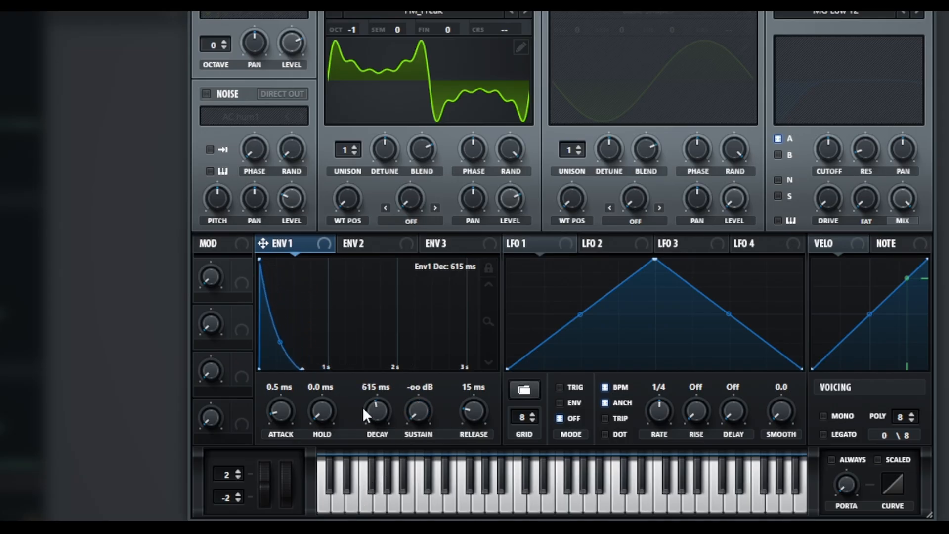
drag(368, 409, 375, 409)
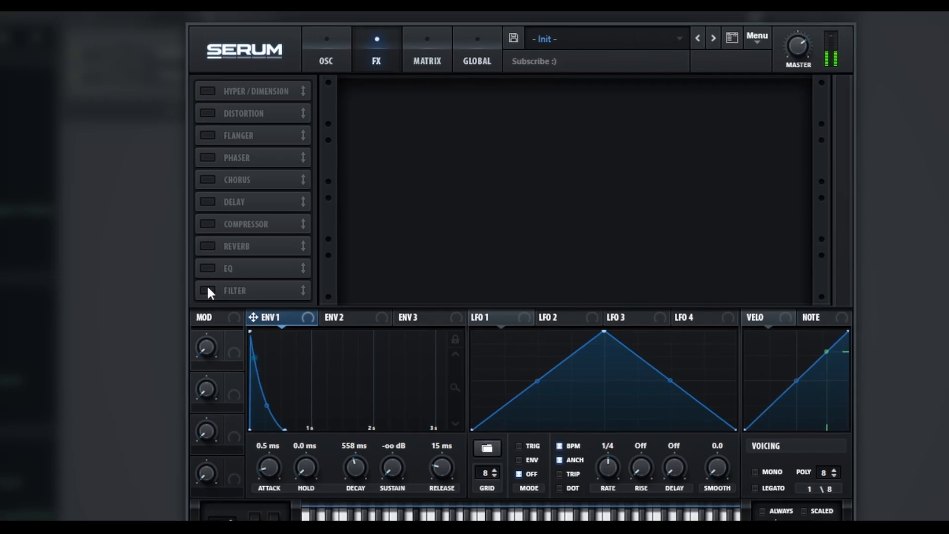
- Add an MG Low 18 filter effect with a 100 Hz cutoff and modulate that cutoff with envelope 1
click(207, 290)
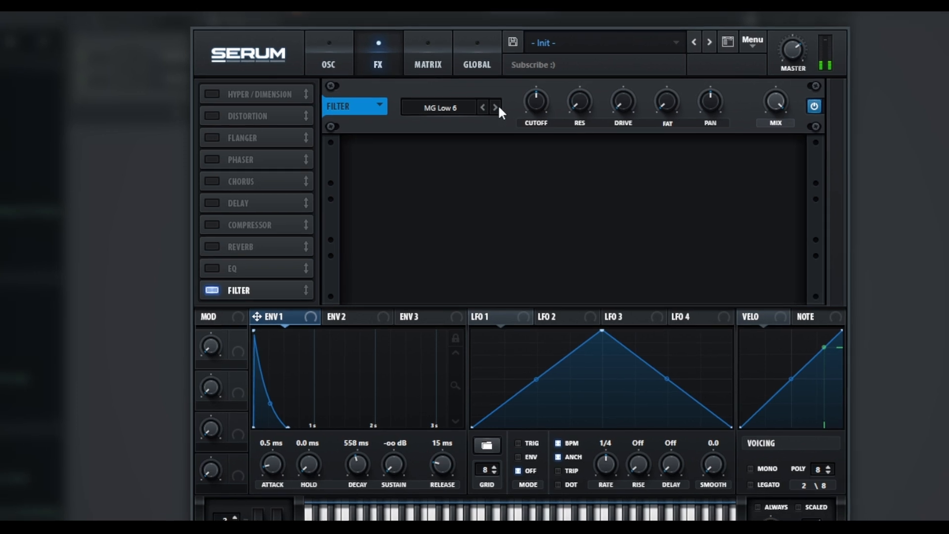
mouse_move(539, 100)
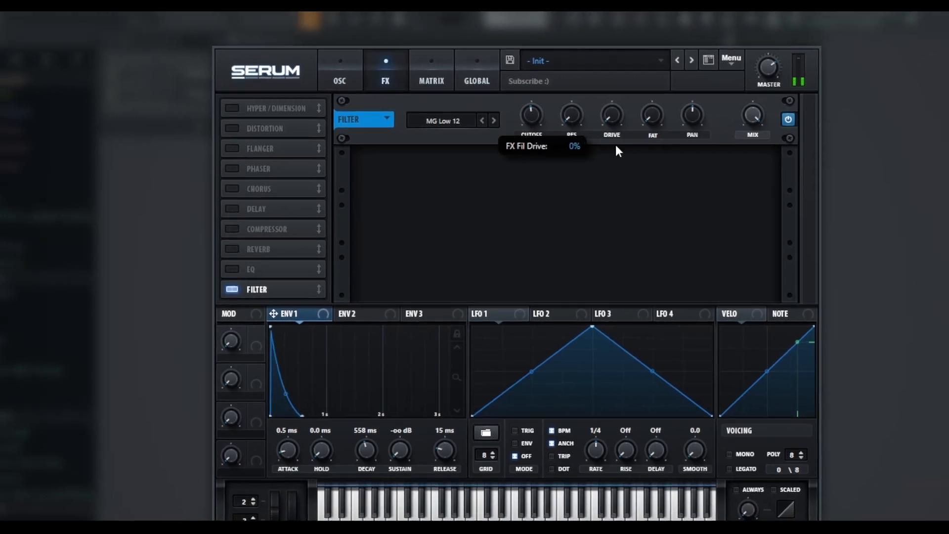
drag(534, 111, 535, 117)
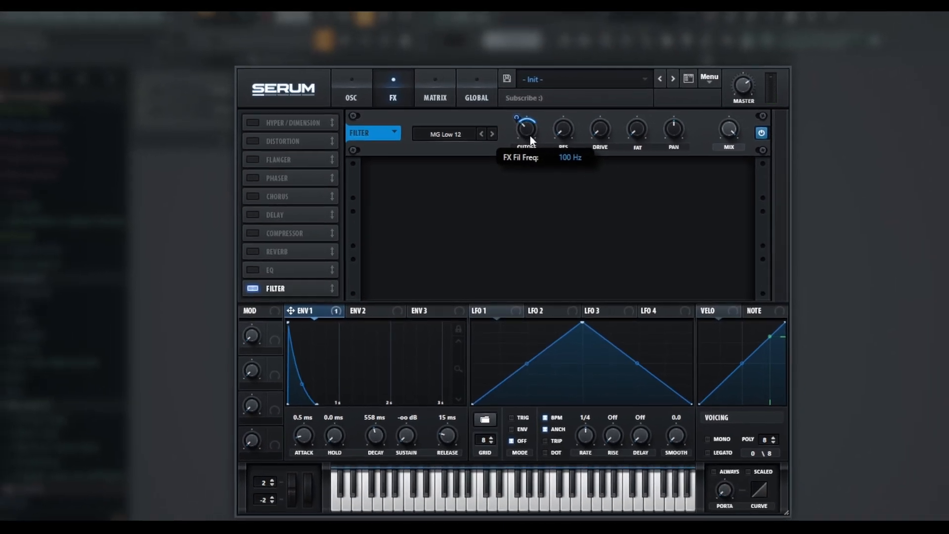
drag(283, 311, 524, 112)
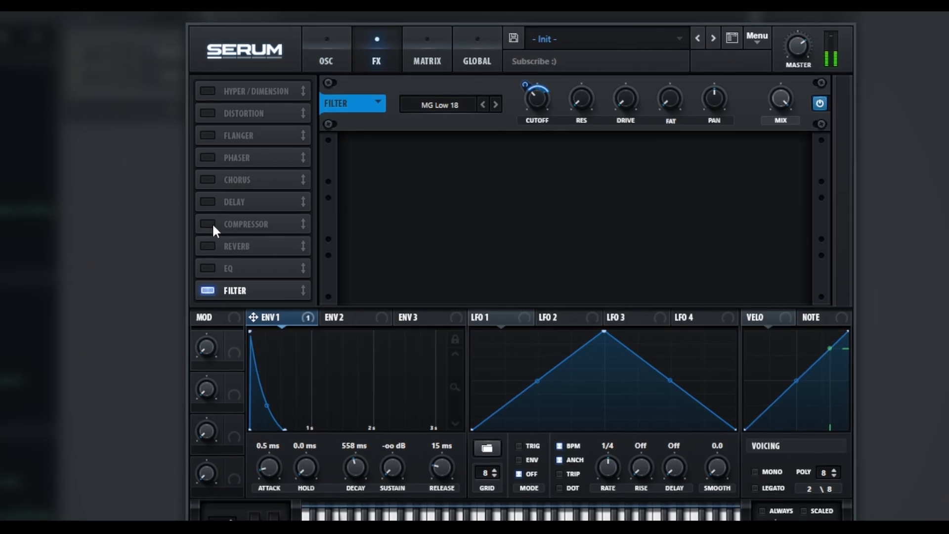
- Enable the compressor effect, placing it after the filter at the end of the chain, and adjust its release
click(210, 223)
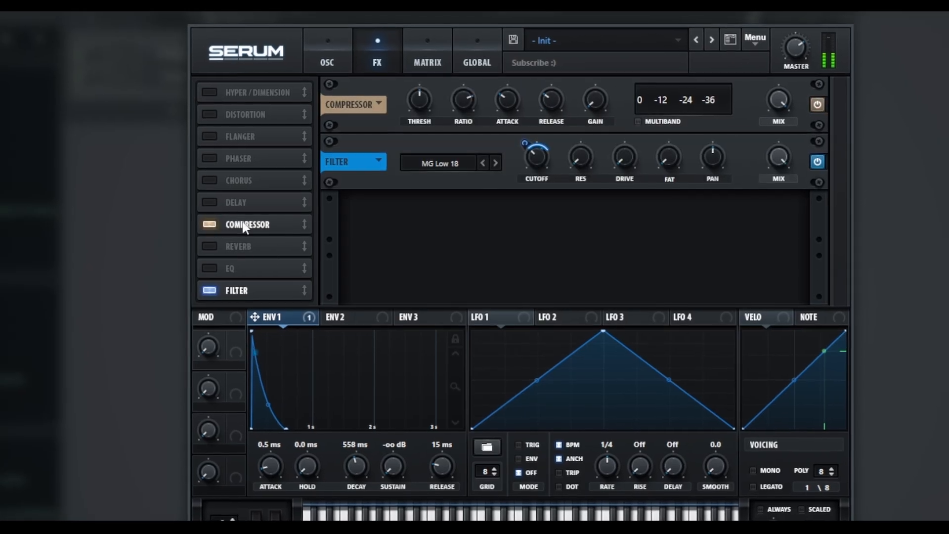
drag(243, 227, 261, 262)
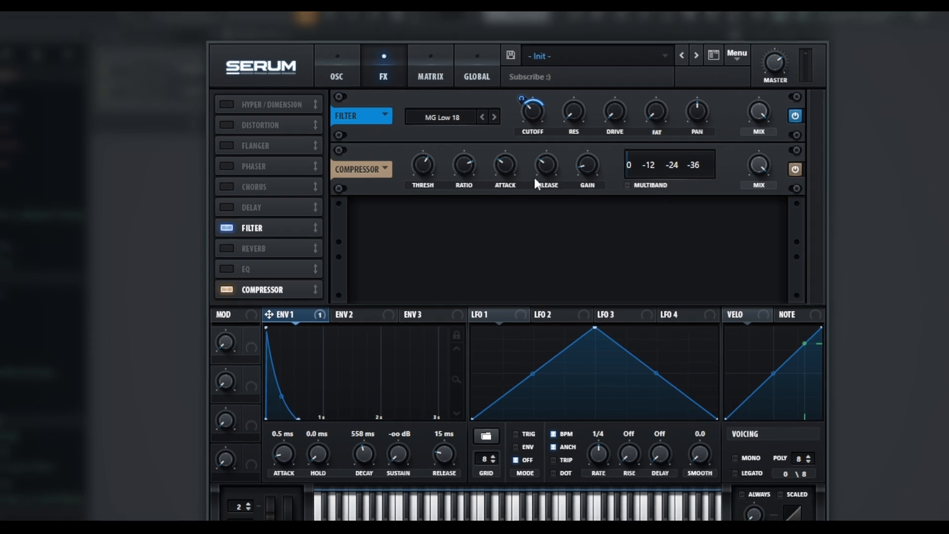
mouse_move(546, 166)
mouse_down()
mouse_move(543, 180)
mouse_move(548, 167)
mouse_up()
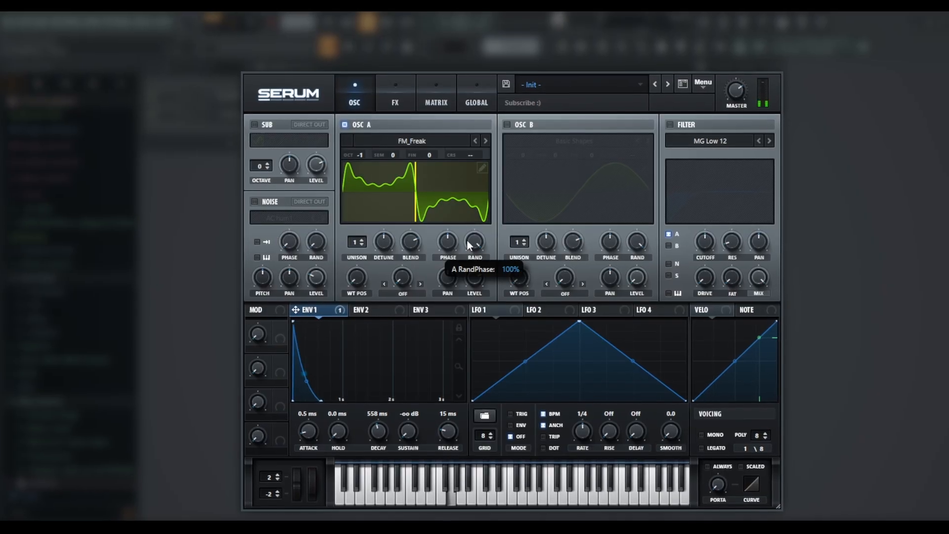
- Lower oscillator A's random phase and raise the drive of the SoftClip distortion, with its mix at 70%
drag(467, 239, 419, 405)
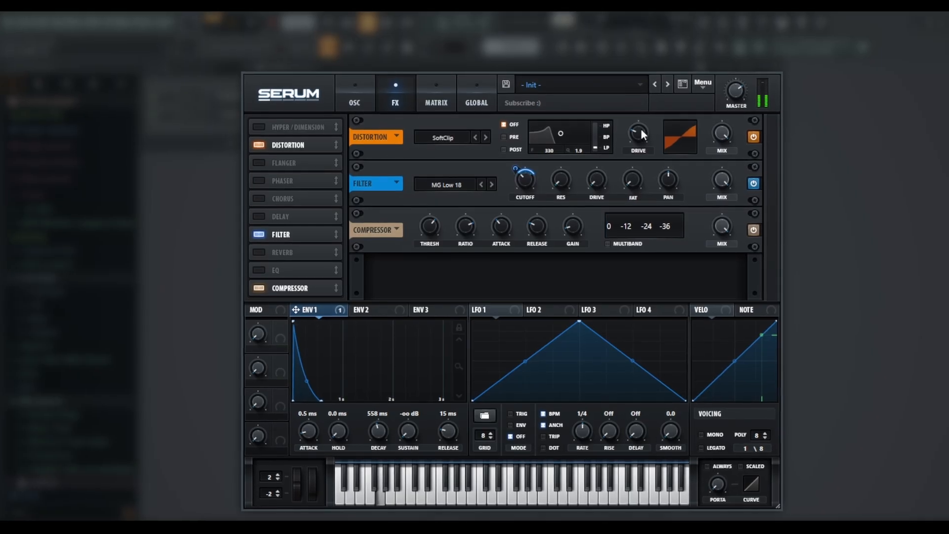
drag(642, 130, 662, 90)
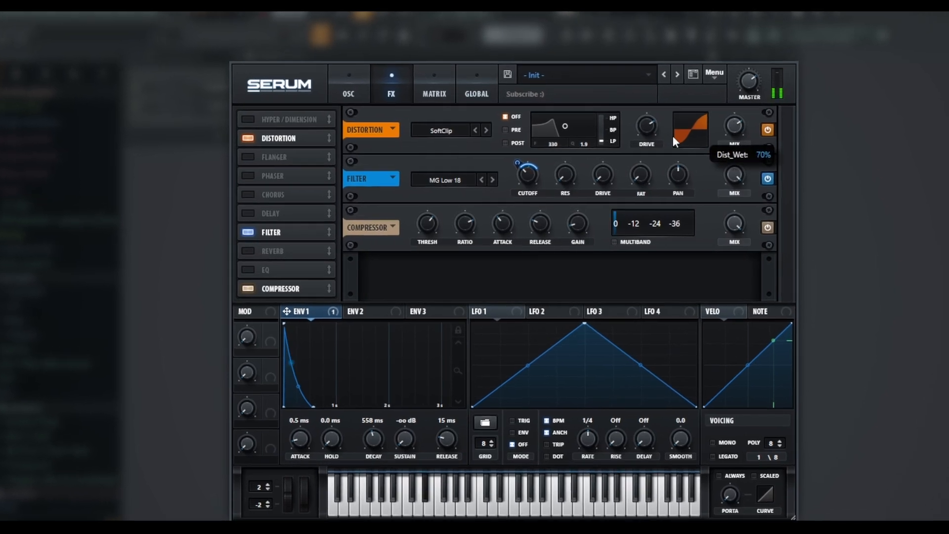
- Enable the EQ effect, boost its low band by about 2.9 dB and adjust that band's frequency
click(248, 270)
drag(484, 232, 482, 230)
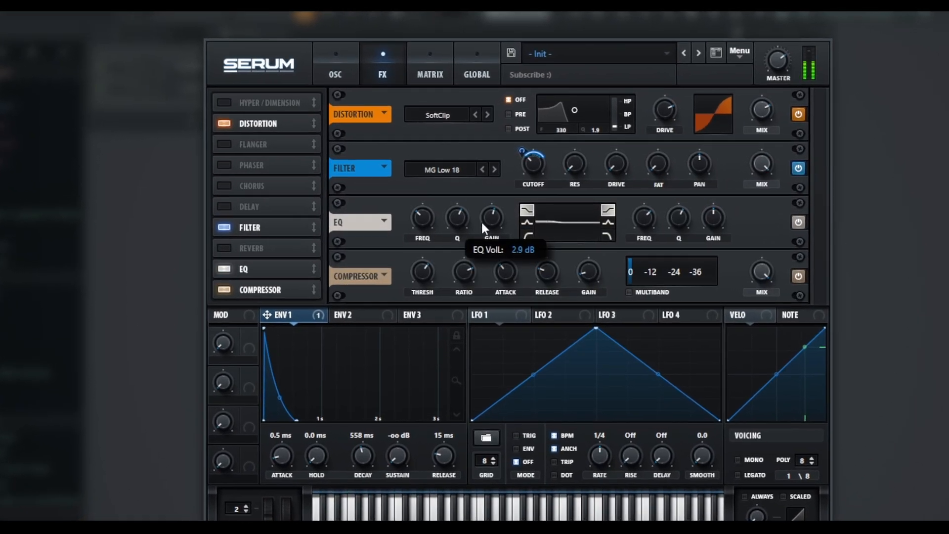
drag(423, 216, 420, 219)
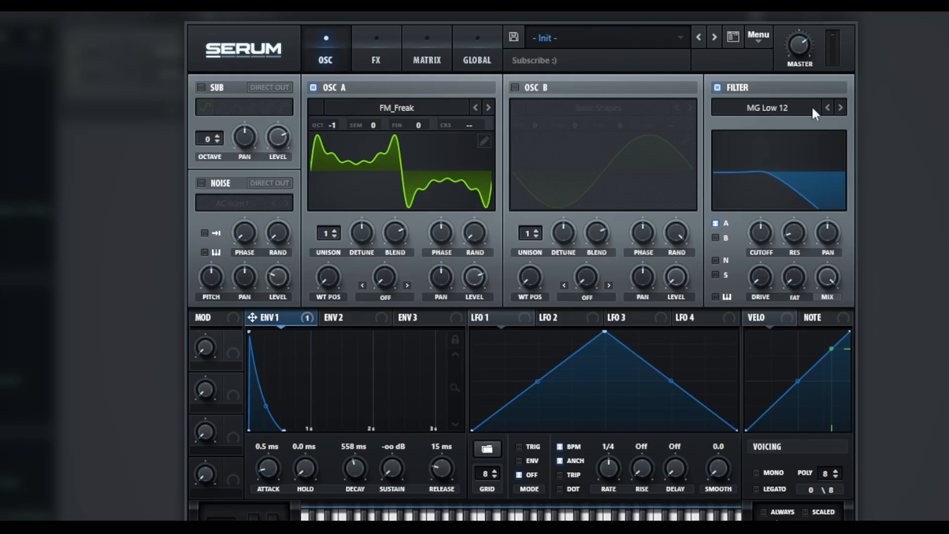
- Change the oscillator section's filter type to High 12 and set its cutoff to 121
click(812, 106)
mouse_move(767, 128)
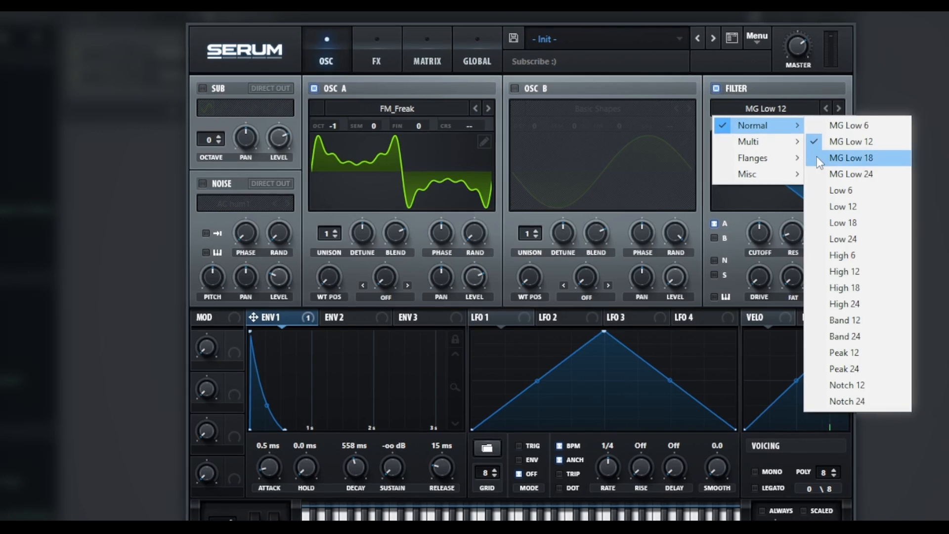
click(838, 271)
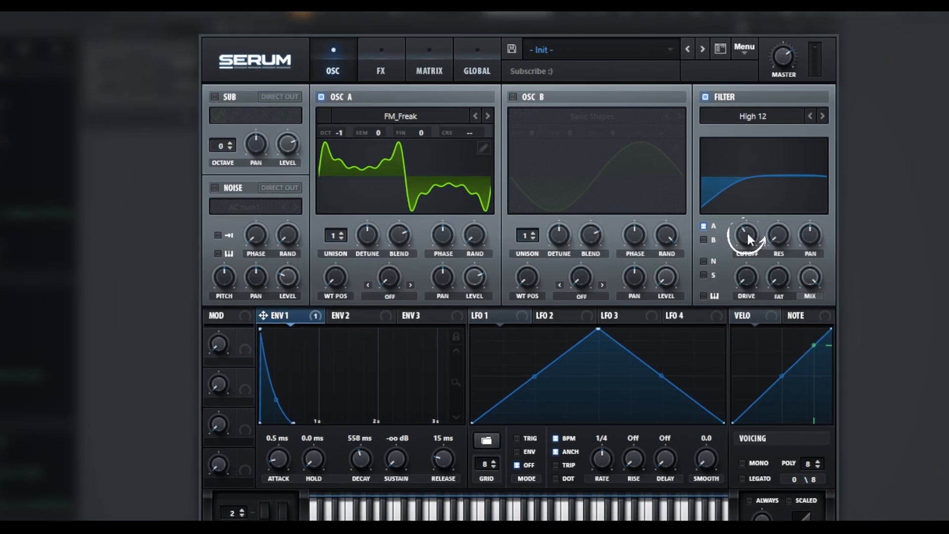
double_click(750, 233)
text(121)
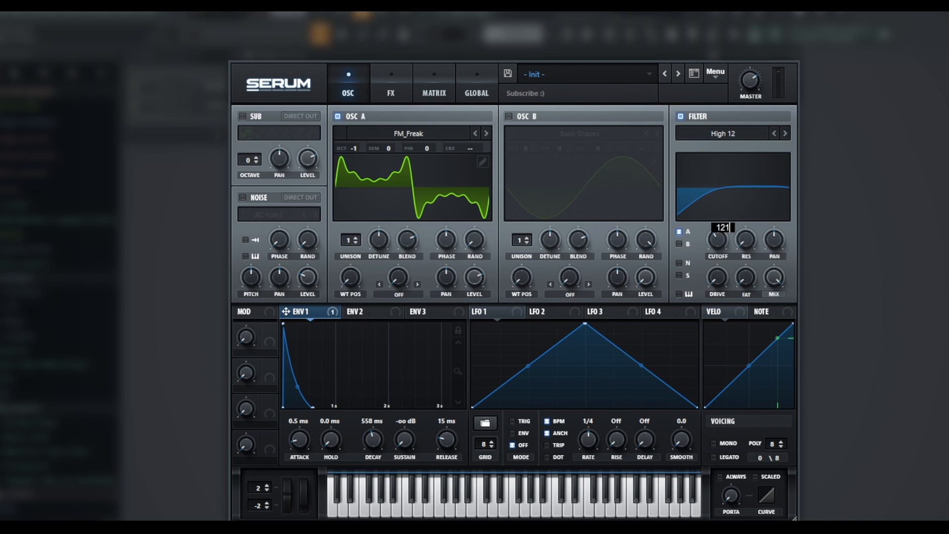
key(Return)
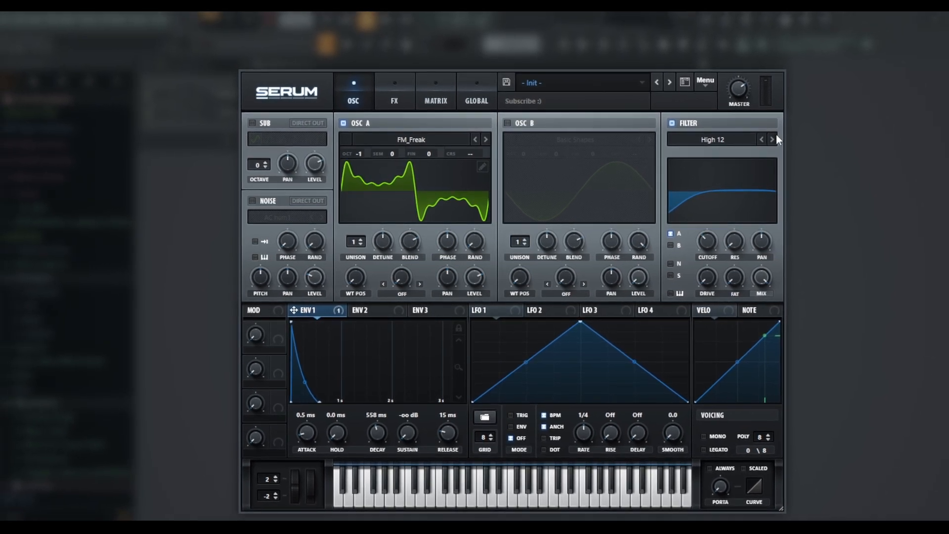
click(775, 138)
- Enable the sub oscillator
click(250, 121)
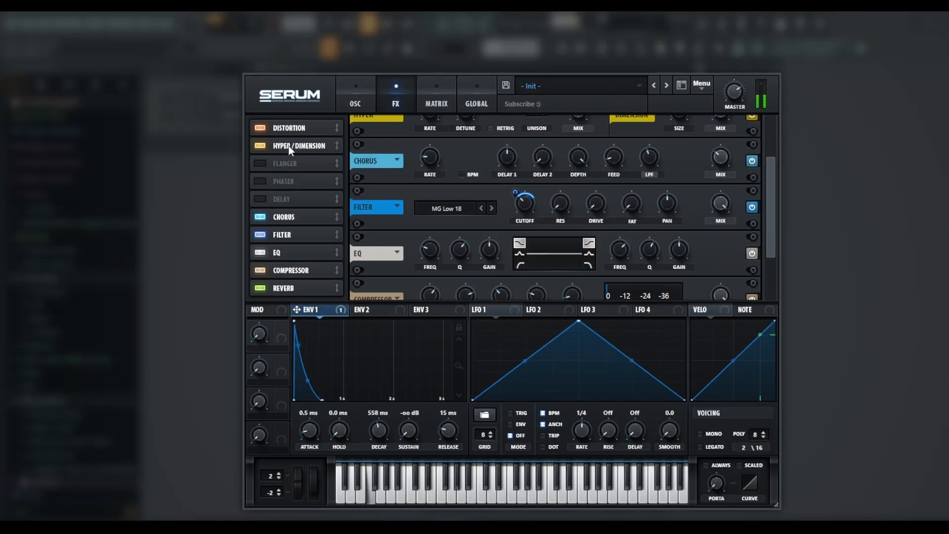
- Set the Hyper effect's detune to about 58%
scroll(434, 144, up, 1)
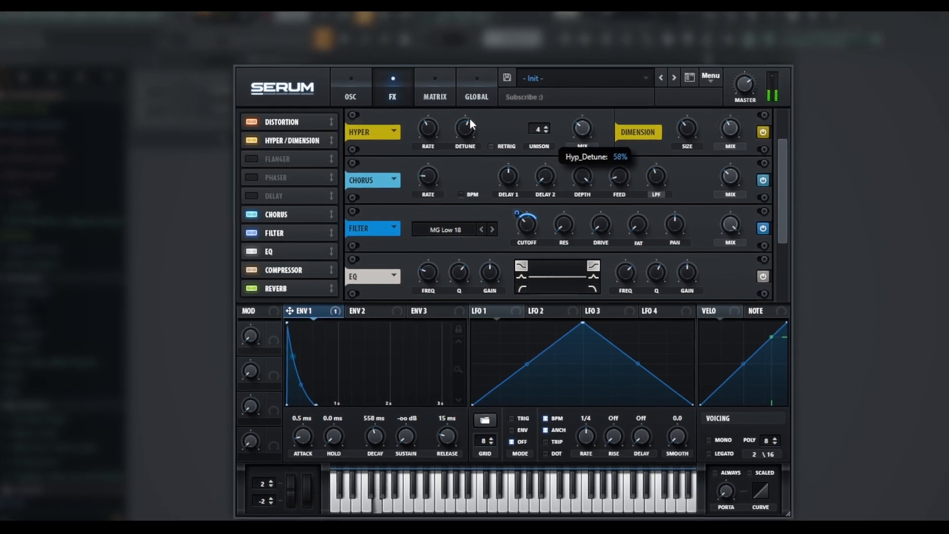
- Shape envelope 3 with 0% sustain and a 10 ms decay, and route it to the level of the noise oscillator
click(349, 91)
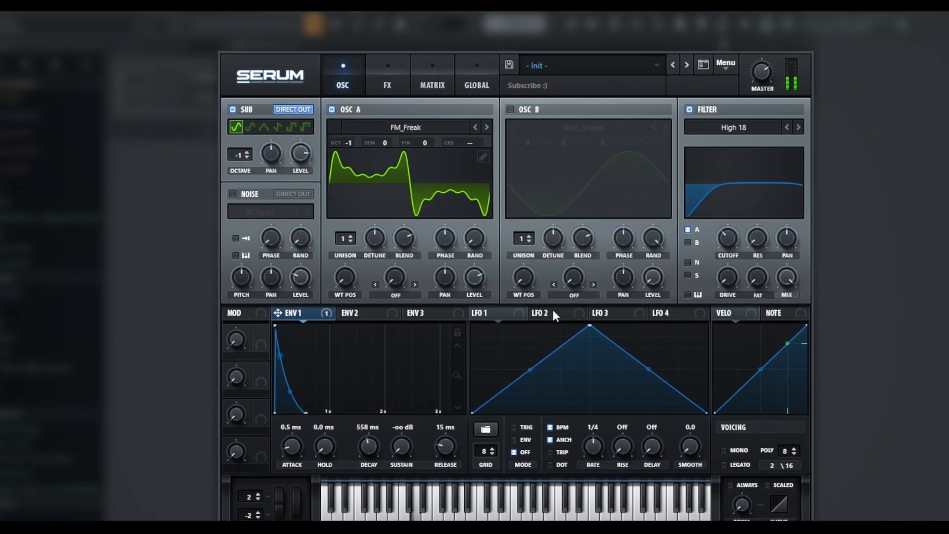
click(422, 313)
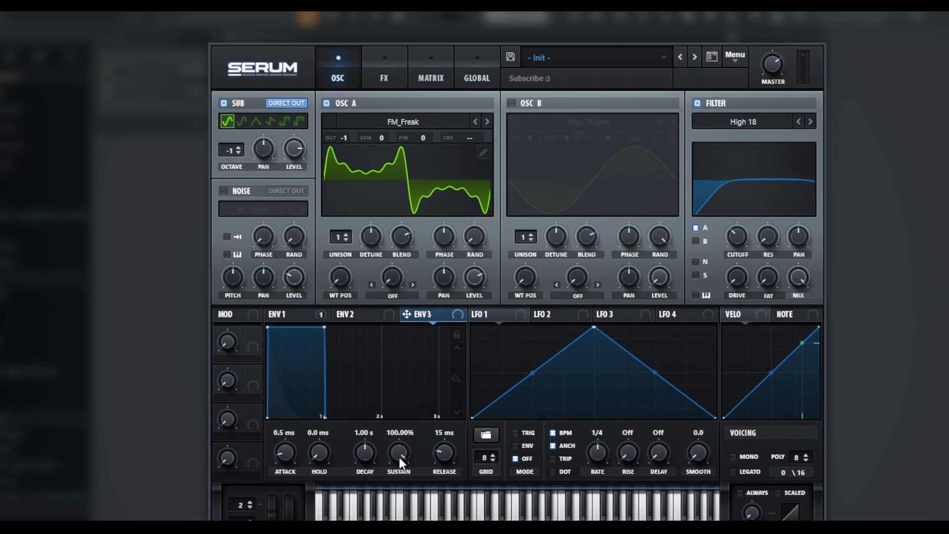
drag(398, 454, 361, 465)
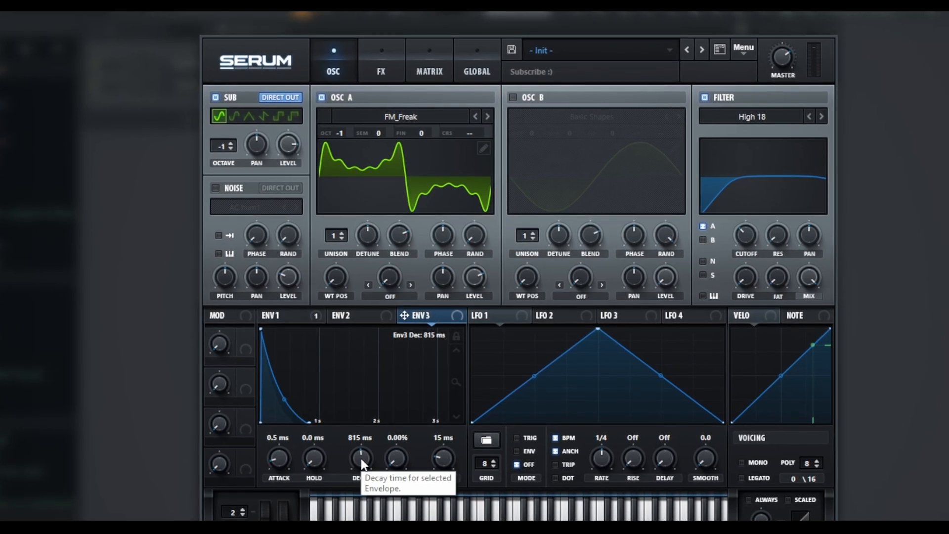
scroll(361, 462, down, 6)
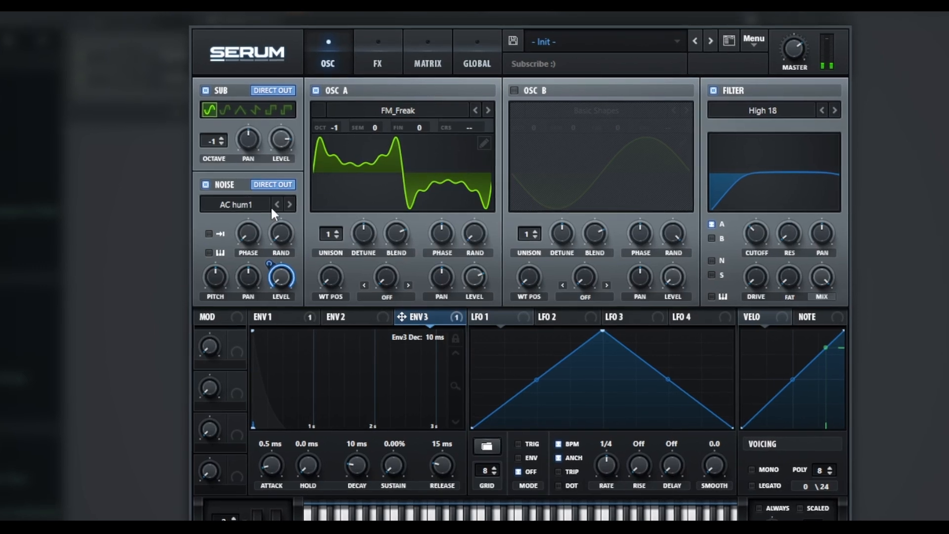
- Load the J106 HP noise sample into the noise oscillator
click(271, 206)
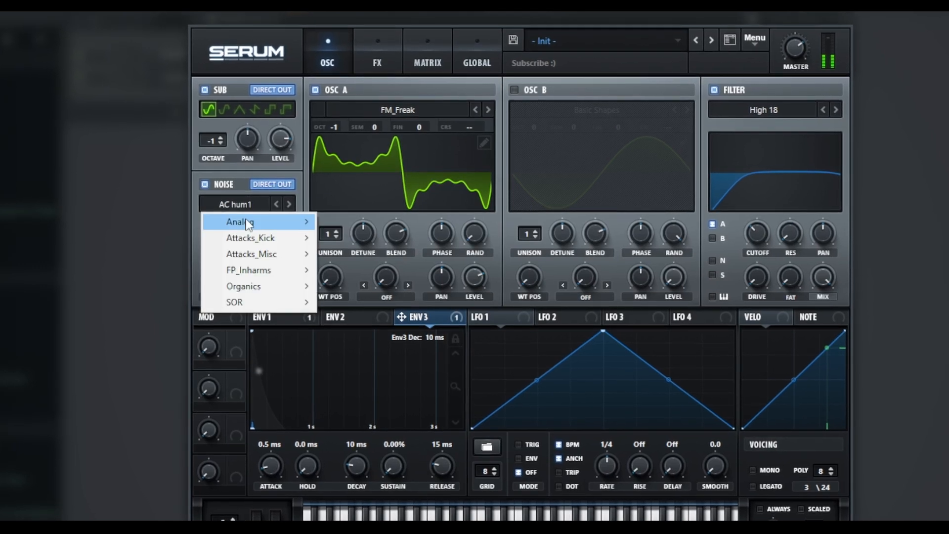
mouse_move(248, 220)
click(361, 336)
mouse_move(268, 262)
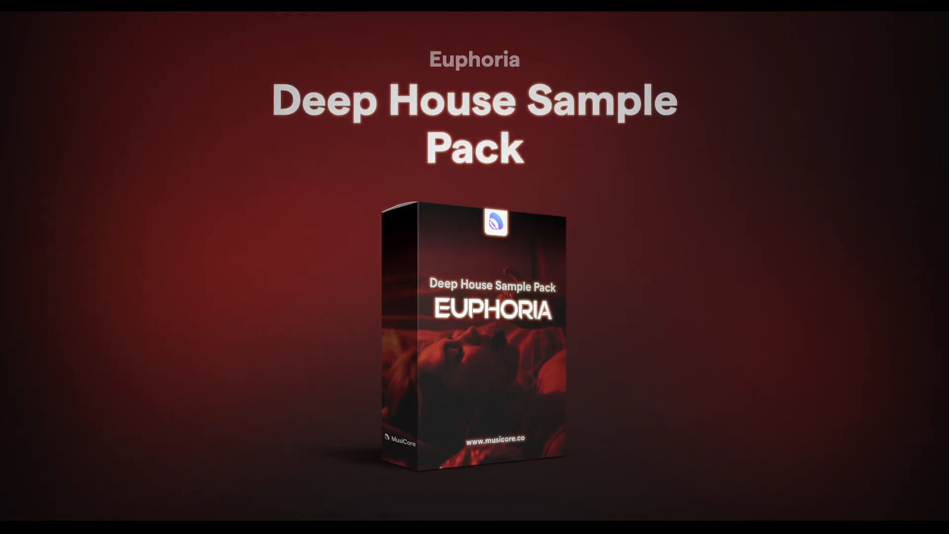
- Place Minimal Kick 29 on every beat of track 2 and Euphoria Clap - 1 on beats 2 and 4 of track 3
drag(232, 194, 602, 250)
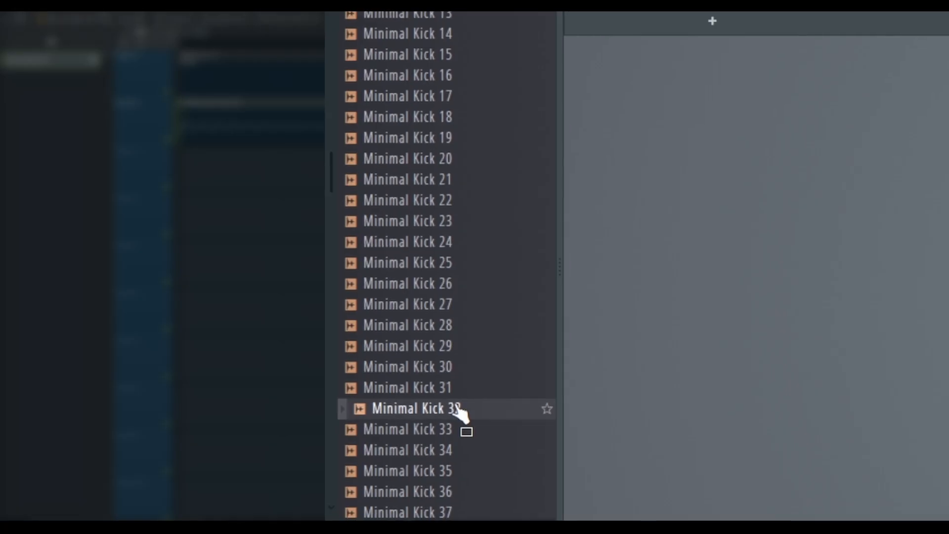
click(479, 356)
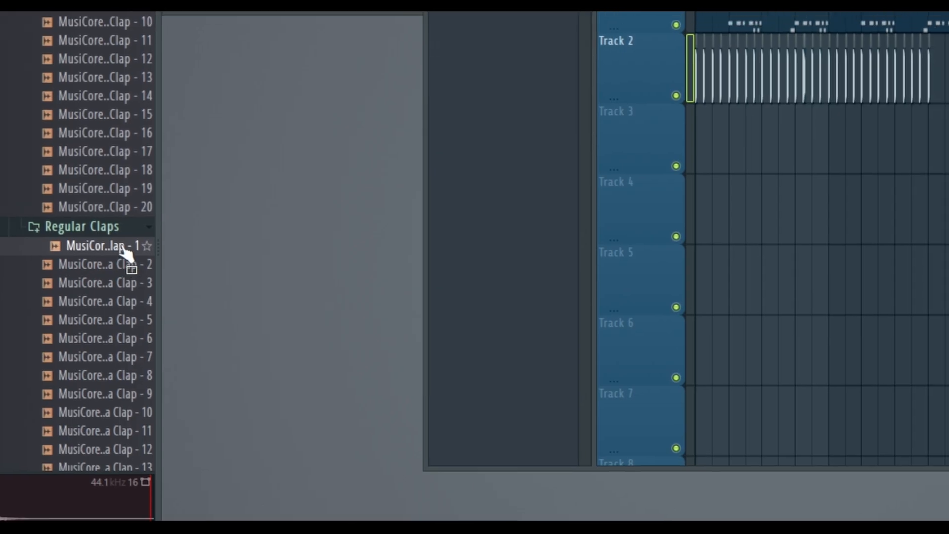
drag(119, 245, 232, 174)
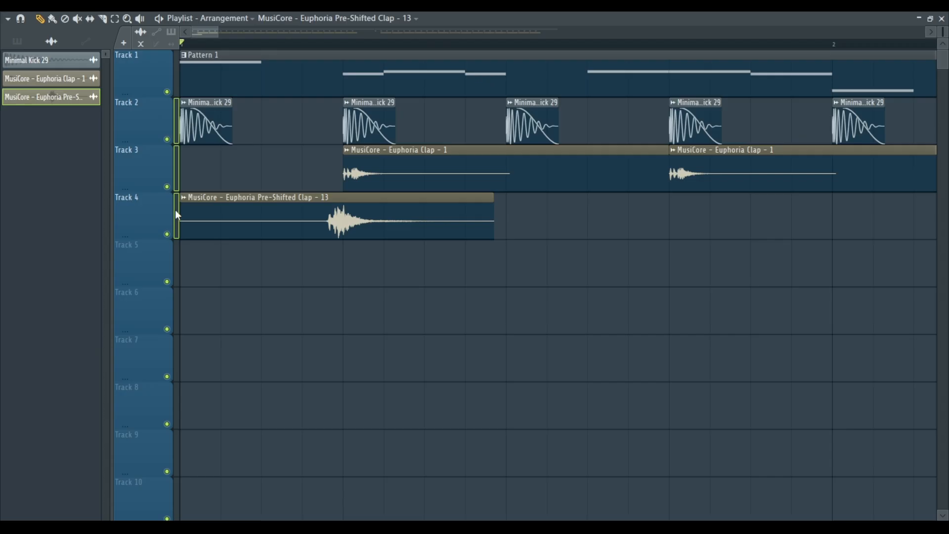
- Fit the Pre-Shifted Clap - 13 clip on track 4 to the project tempo by confirming its tempo value
click(183, 198)
click(306, 275)
click(506, 393)
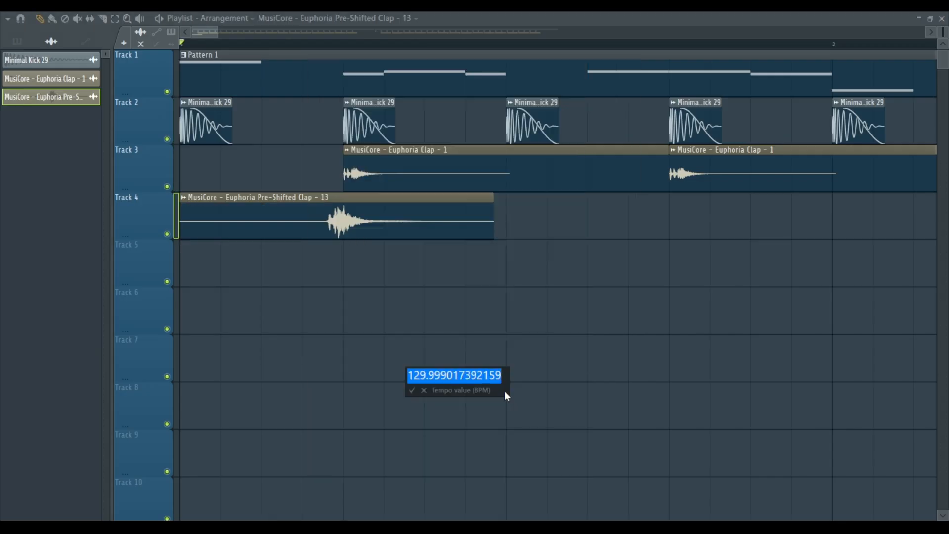
key(Return)
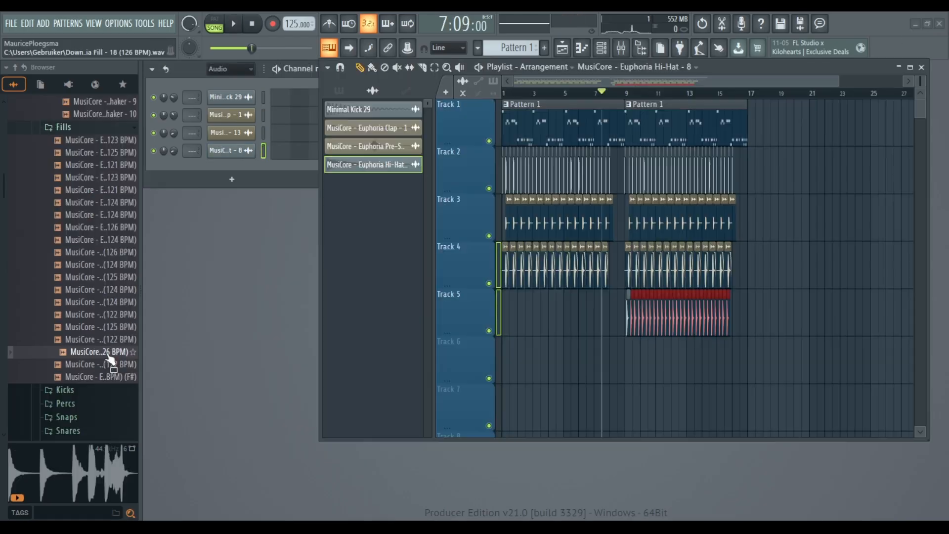
- Place Euphoria Fill - 18 on track 8 just before bar 9 and Euphoria Drum Loop - 12 on track 6 from bar 9
drag(607, 362, 608, 358)
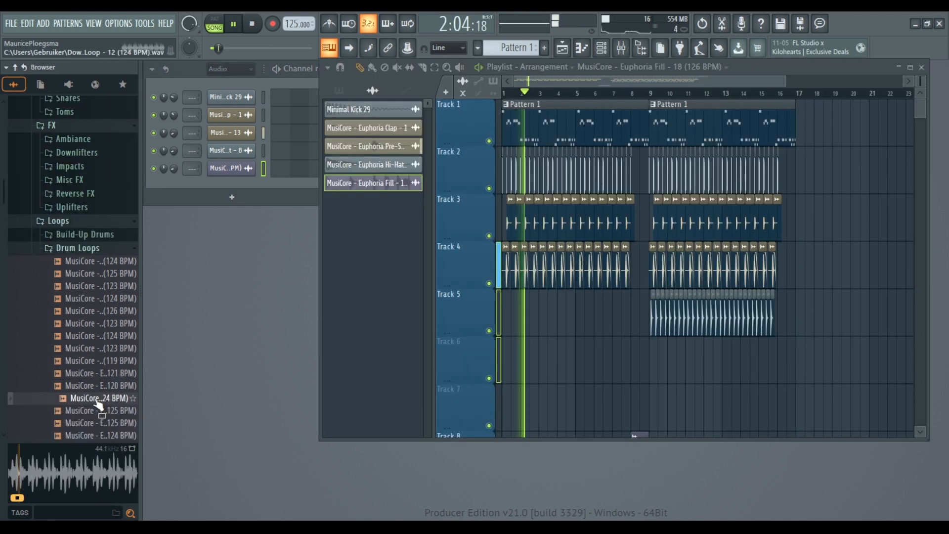
drag(111, 405, 646, 386)
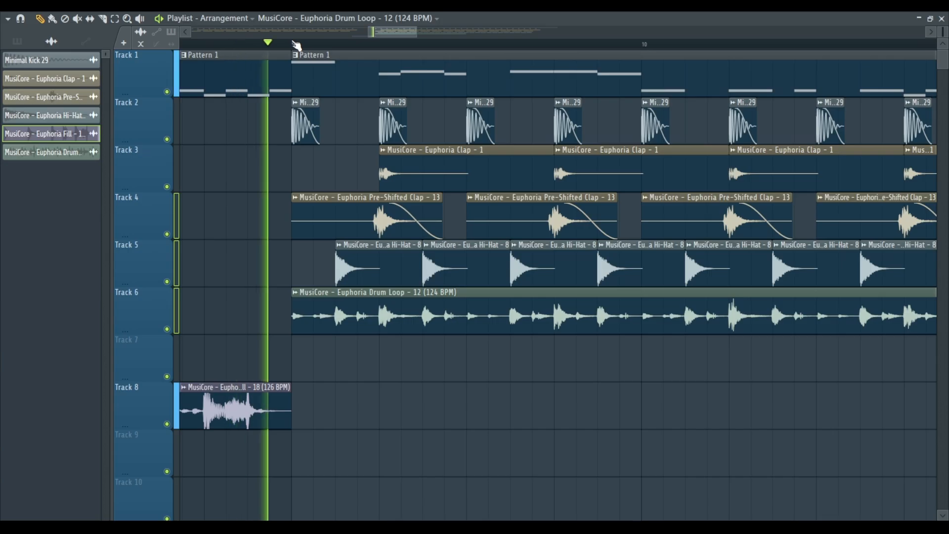
- Load Kickstart into the first effect slot of the Euphoria Downlifter - 3 mixer track
scroll(296, 44, down, 3)
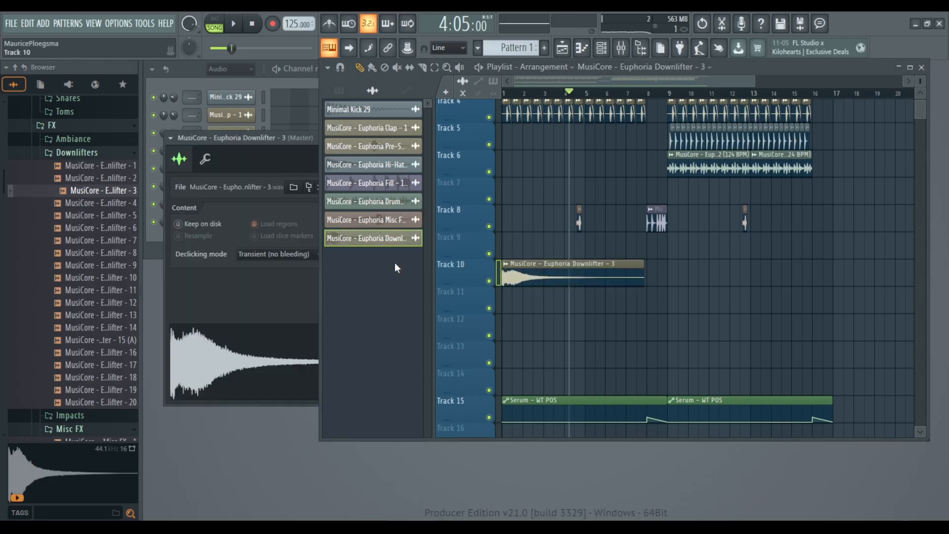
click(870, 104)
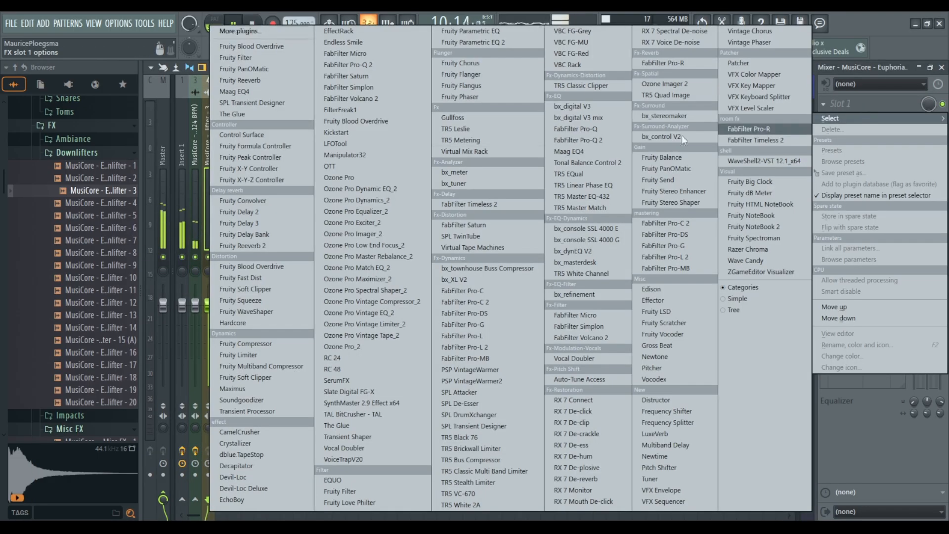
click(344, 133)
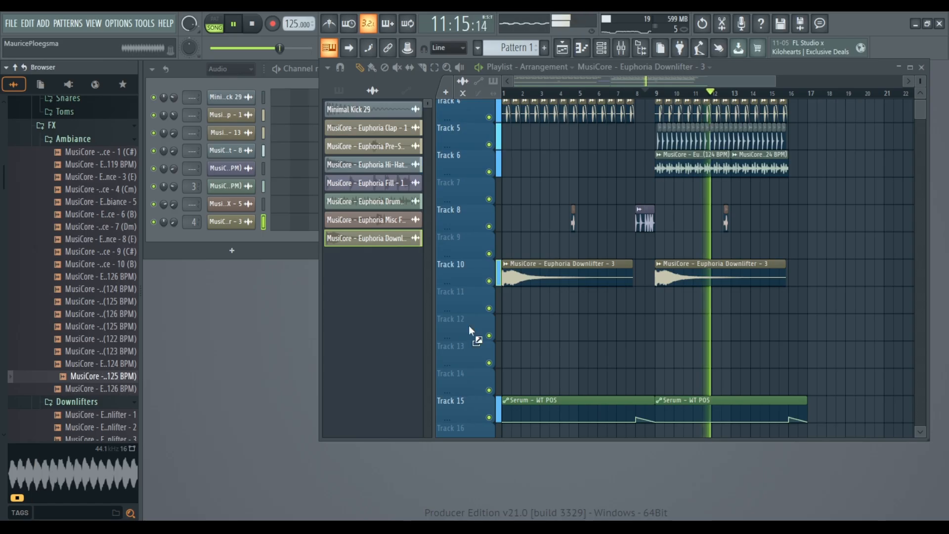
- Place Euphoria Ambiance - 19 (Cm) on track 11 starting at bar 9
drag(658, 307, 658, 307)
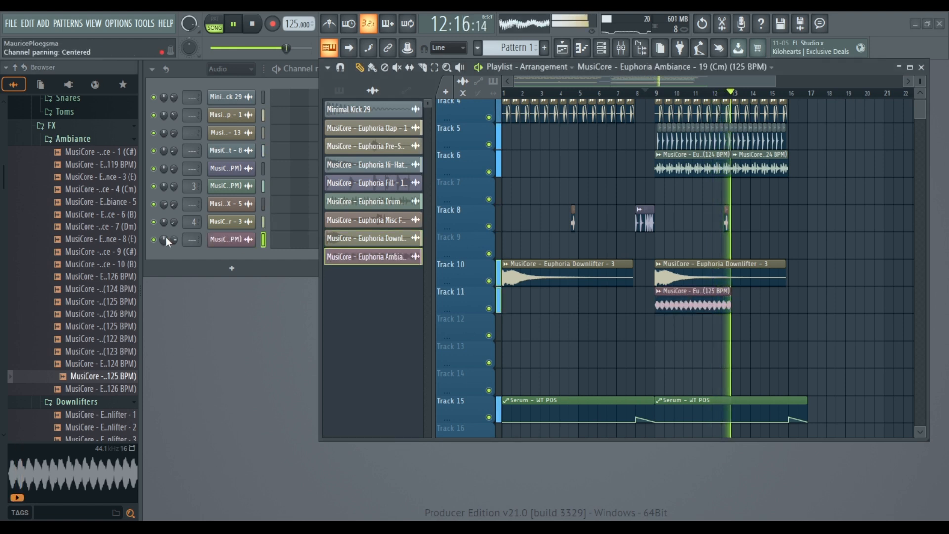
scroll(174, 241, down, 2)
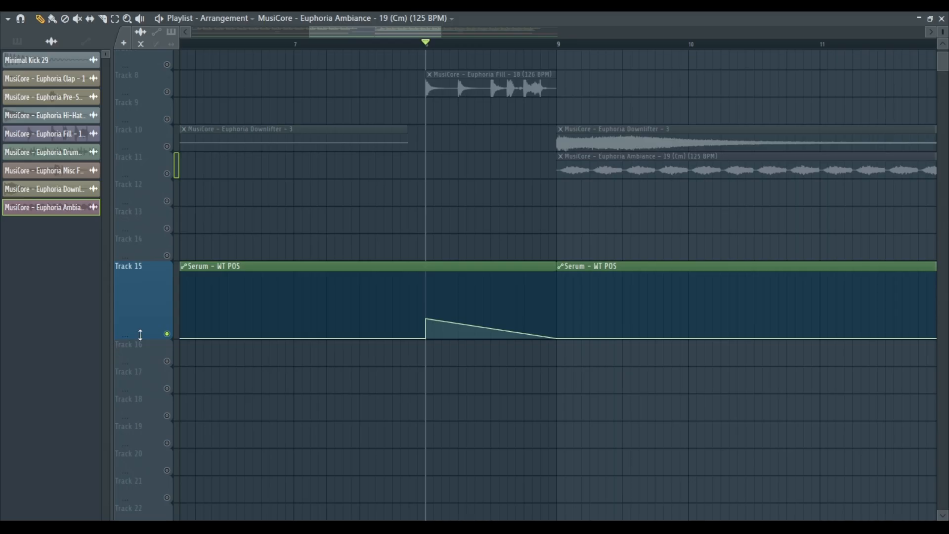
- Enlarge track 15 and play the Serum WT POS automation from bar 8
drag(139, 333, 134, 408)
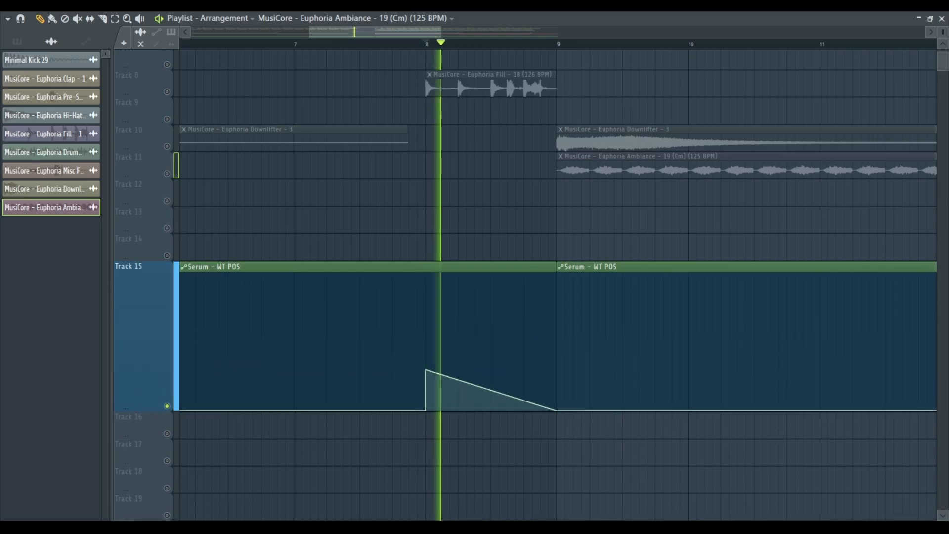
key(space)
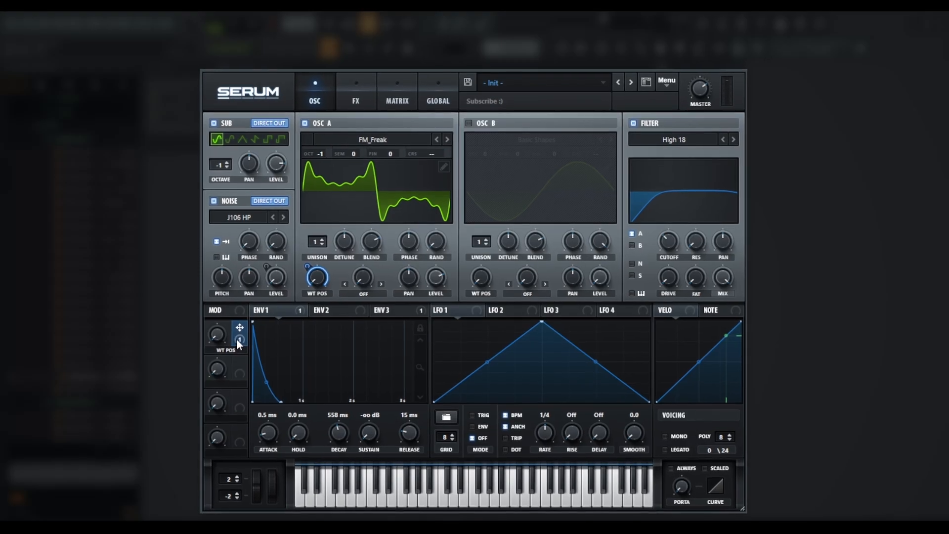
- Assign macro 1 to oscillator A's wavetable position
drag(238, 341, 290, 280)
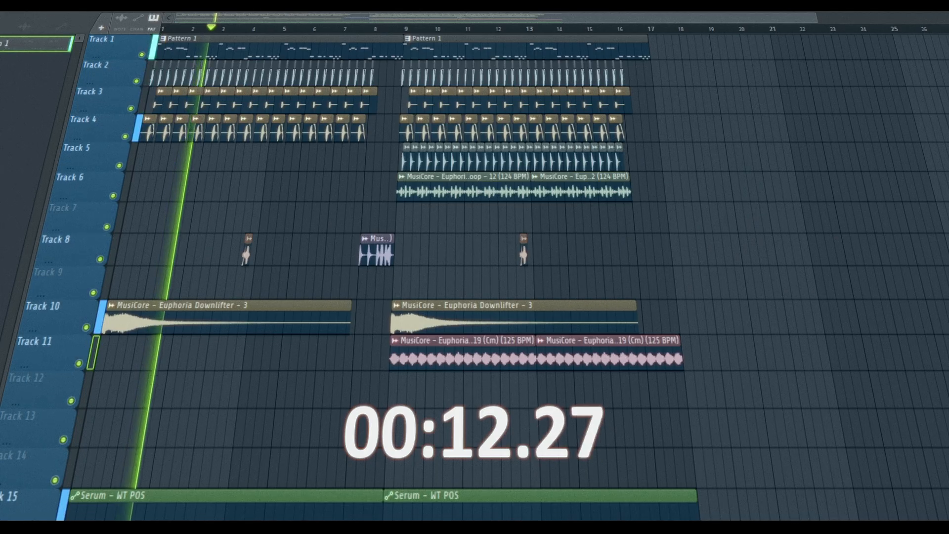